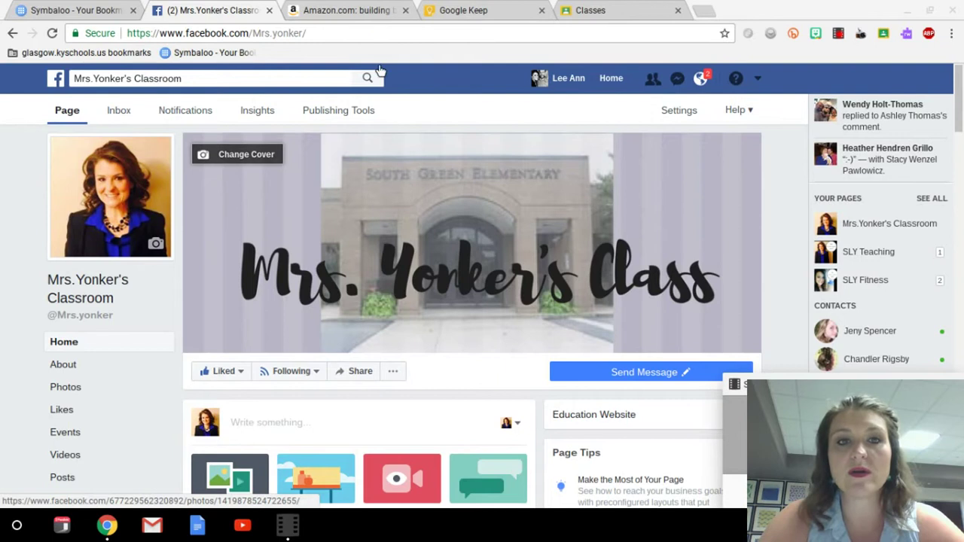
# - Switch to Amazon and add the Brick Loot 1,000 Bricks building block set to the wish list
pyautogui.click(339, 8)
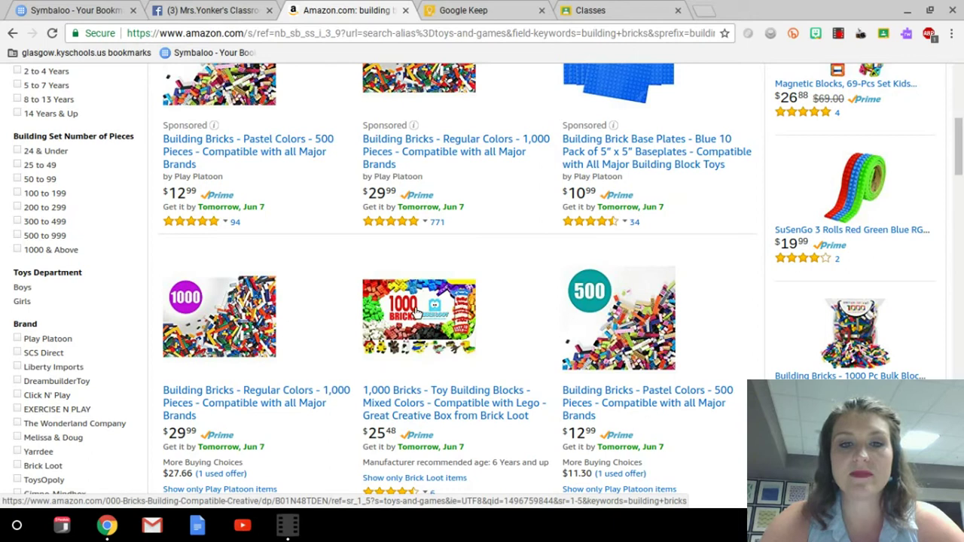
pyautogui.click(410, 395)
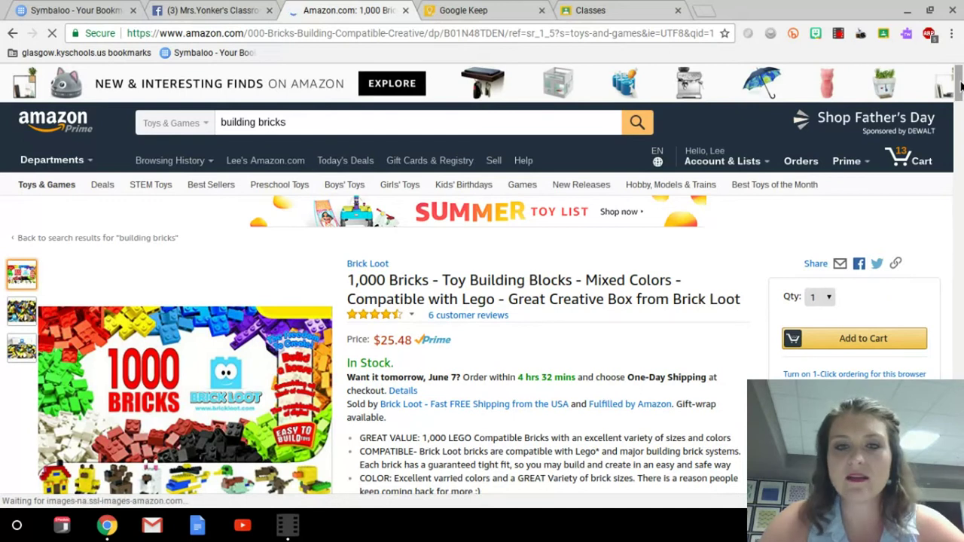
pyautogui.scroll(-4, 960, 108)
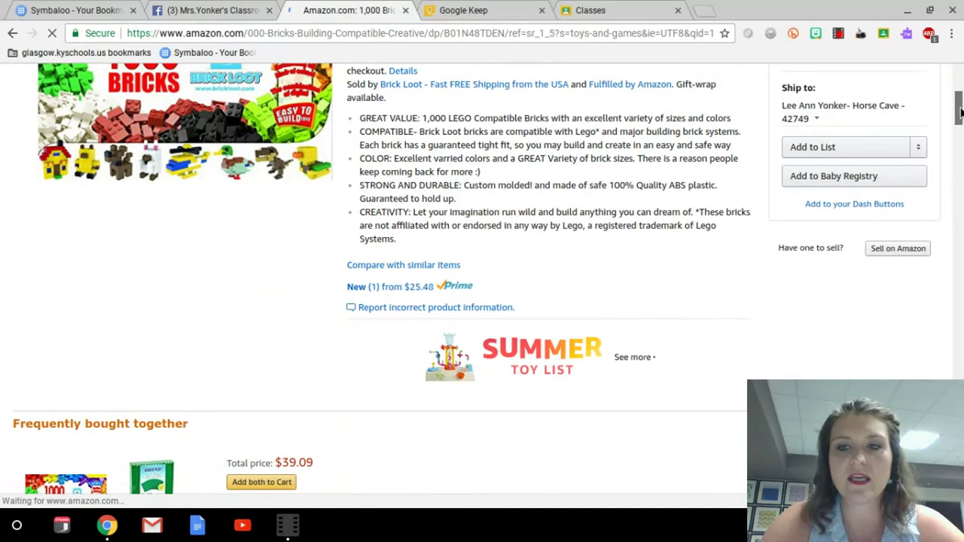
pyautogui.click(867, 150)
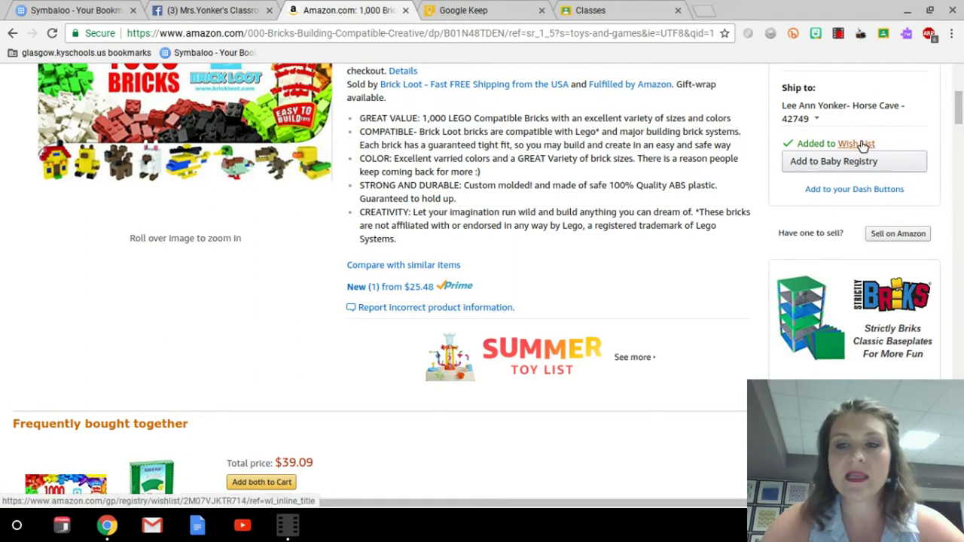
# - Open the wish list and set the 1,000 Bricks item's quantity to 2
pyautogui.click(862, 144)
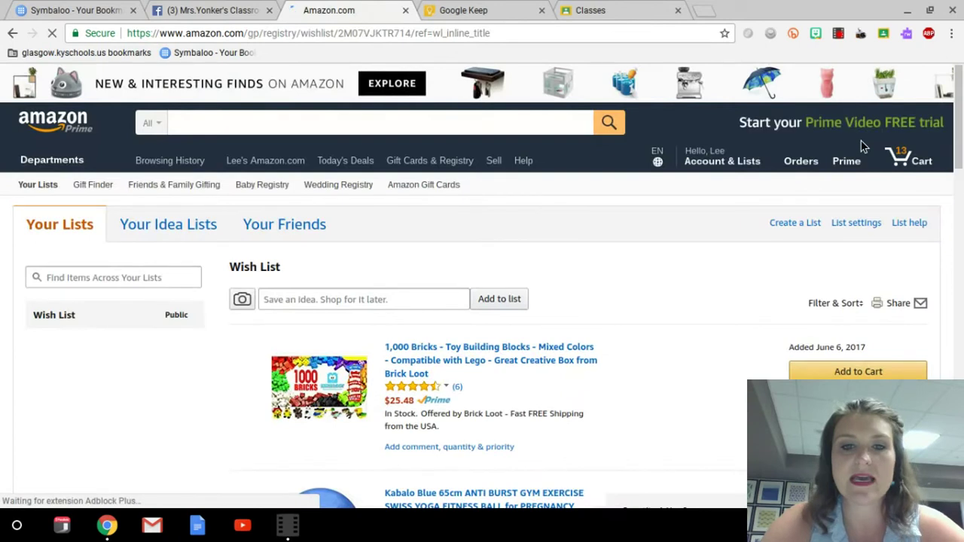
pyautogui.click(714, 165)
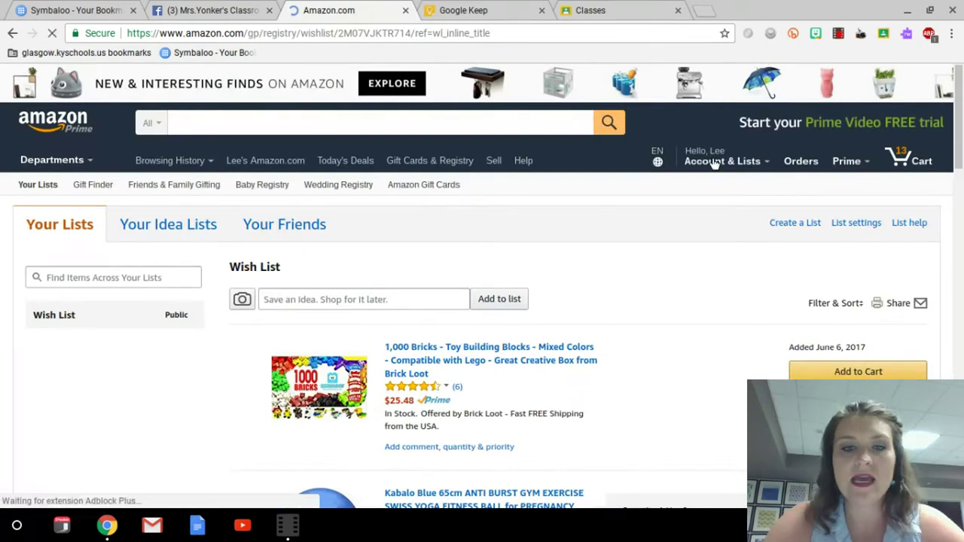
pyautogui.click(449, 446)
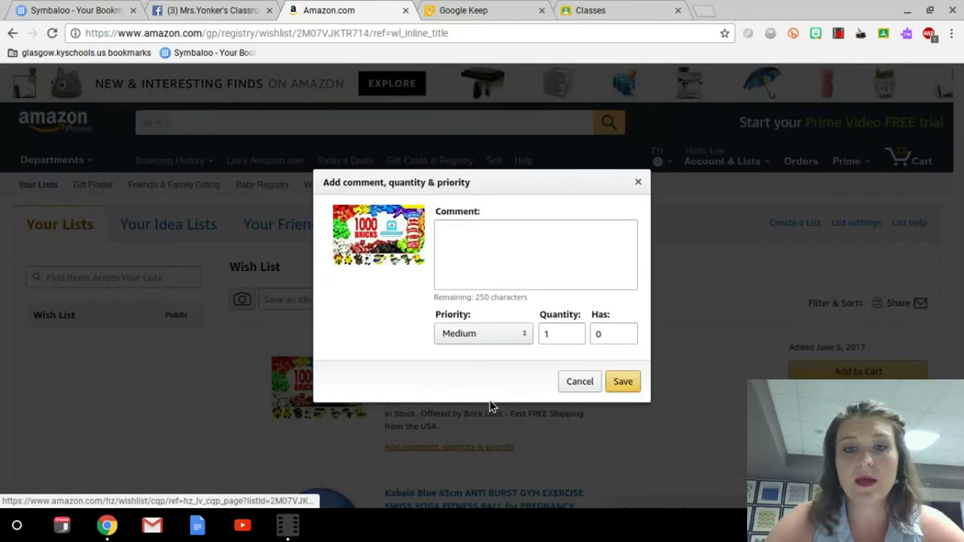
pyautogui.click(552, 334)
pyautogui.press('BackSpace')
pyautogui.write('2')
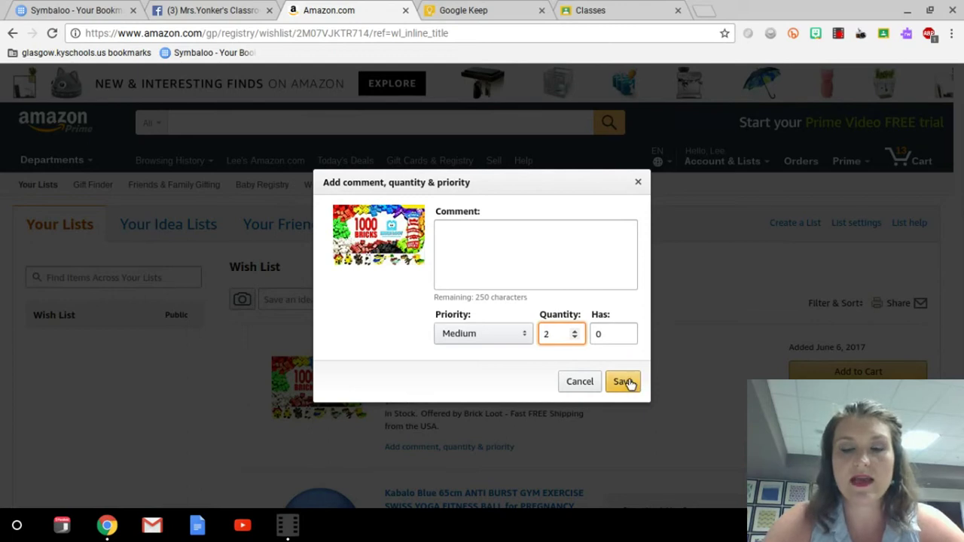
pyautogui.click(624, 382)
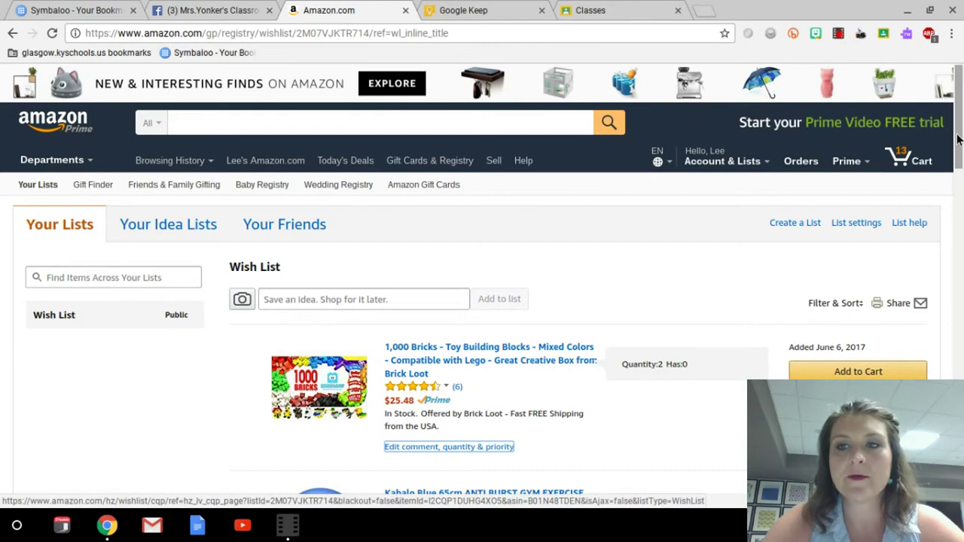
pyautogui.moveTo(958, 138)
pyautogui.mouseDown()
pyautogui.moveTo(956, 334)
pyautogui.moveTo(960, 157)
pyautogui.mouseUp()
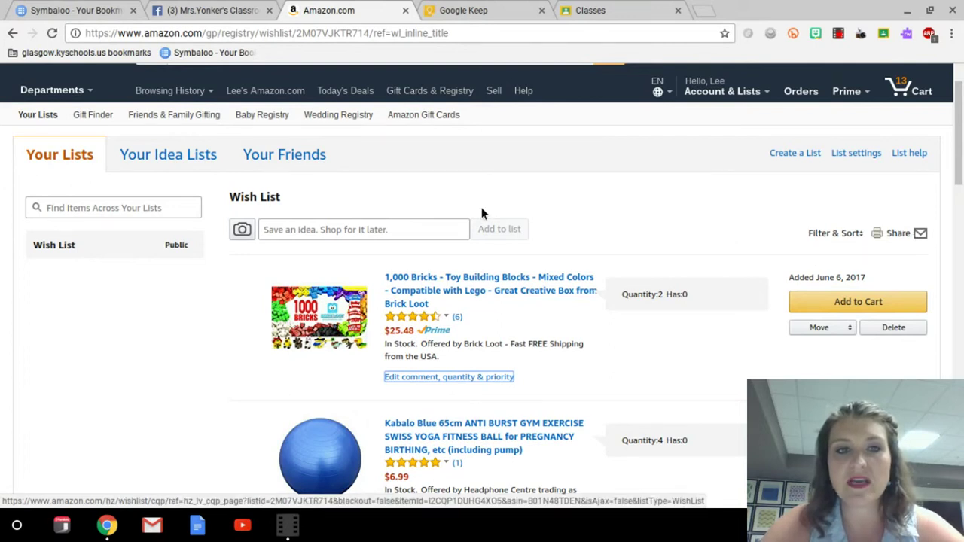
pyautogui.rightClick(300, 34)
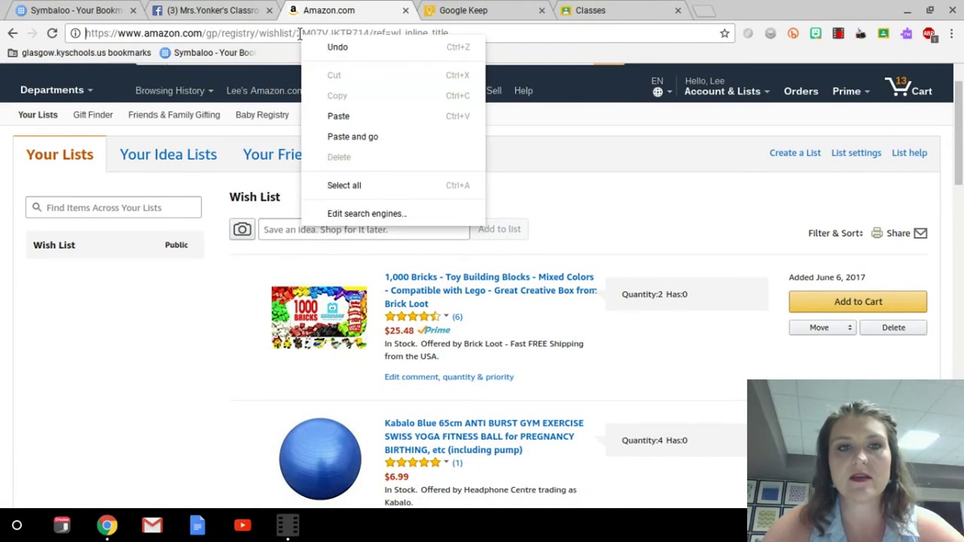
pyautogui.click(571, 189)
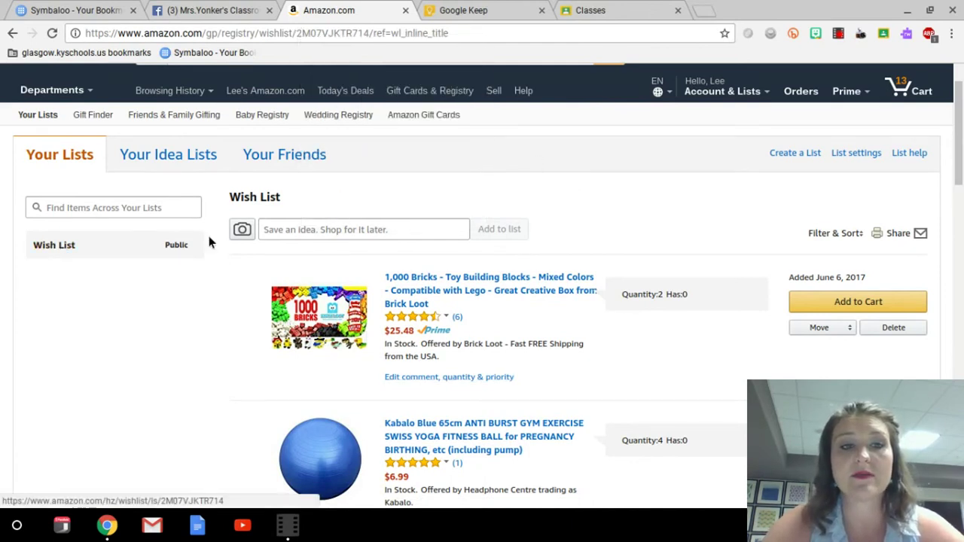
pyautogui.click(286, 162)
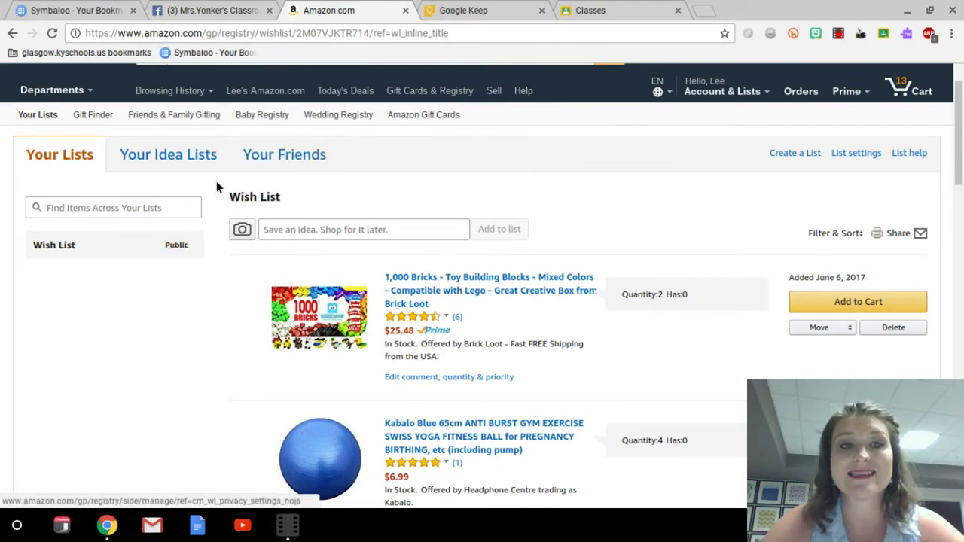
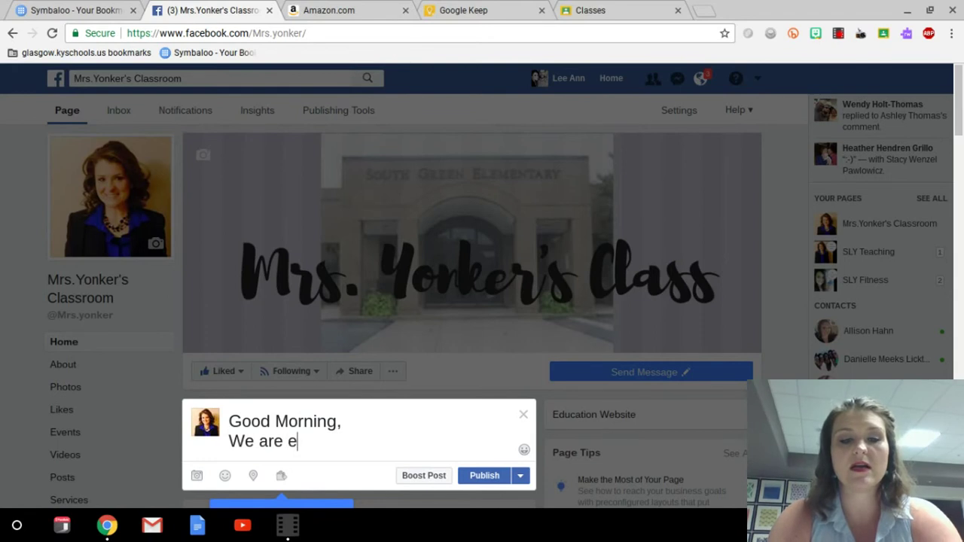
# - Continue the Facebook page post as "We are excited to be implementing some", correcting the spelling of "implementing"
pyautogui.write('to be implenting a')
pyautogui.press('BackSpace')
pyautogui.write('some')
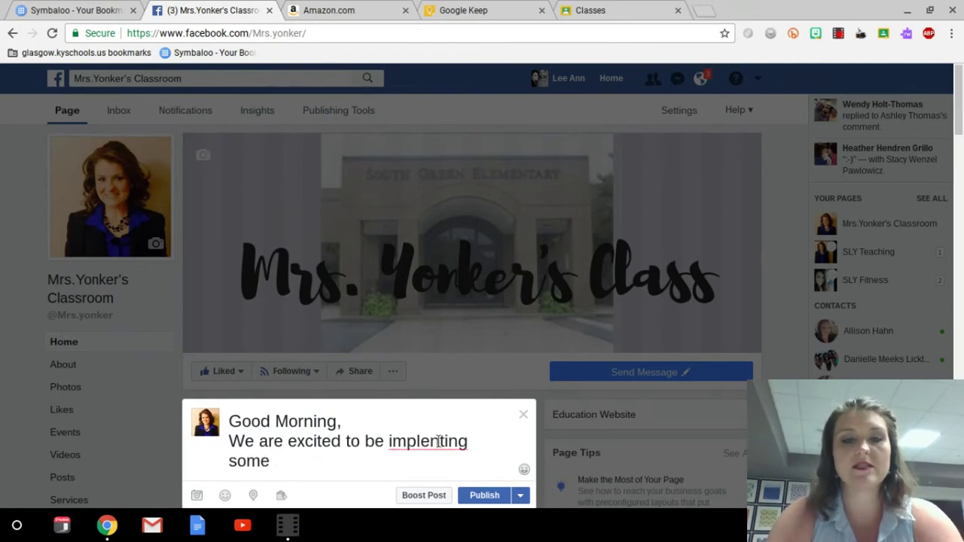
pyautogui.rightClick(438, 441)
pyautogui.click(523, 263)
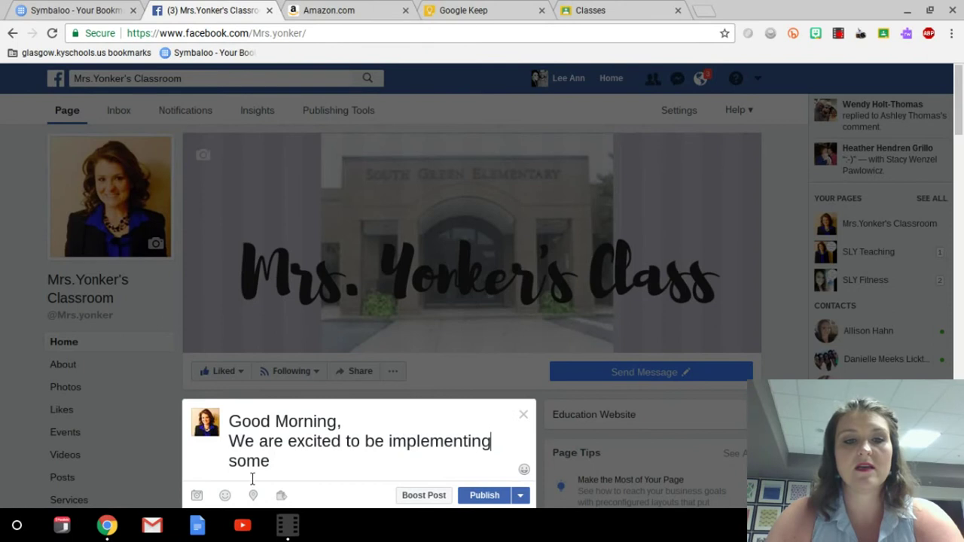
# - Complete the post's sentence with "great things in our classroom this year and we could use your help!"
pyautogui.click(279, 463)
pyautogui.write('gre')
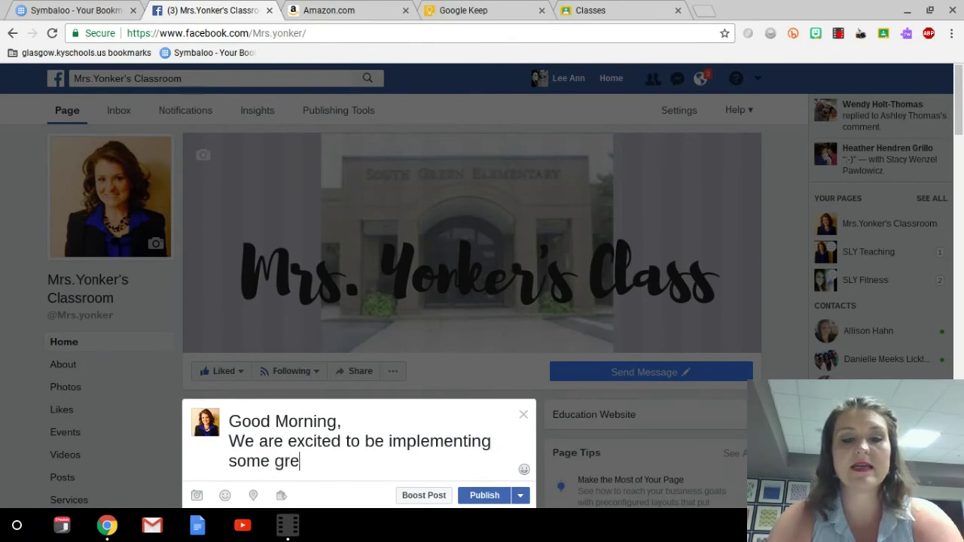
pyautogui.write('at things in our ')
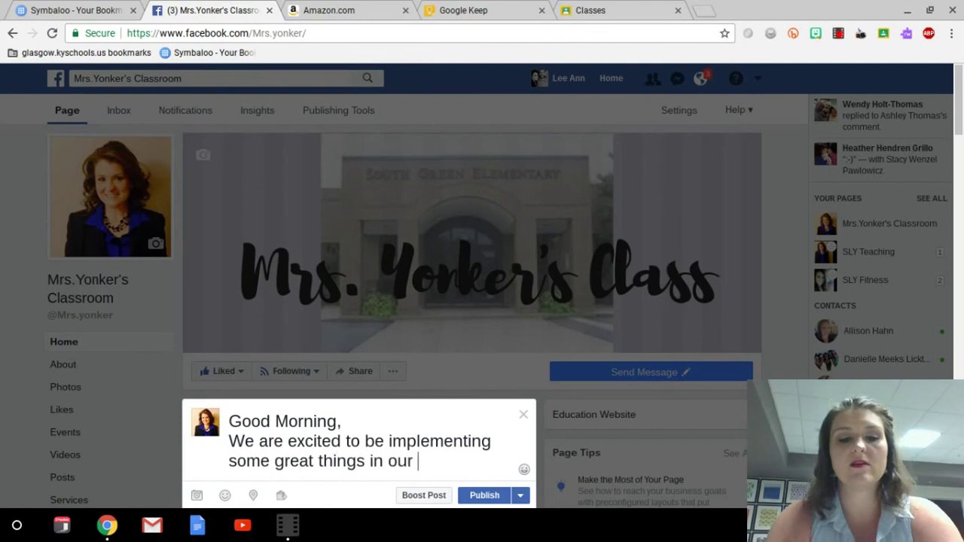
pyautogui.write('classroom t')
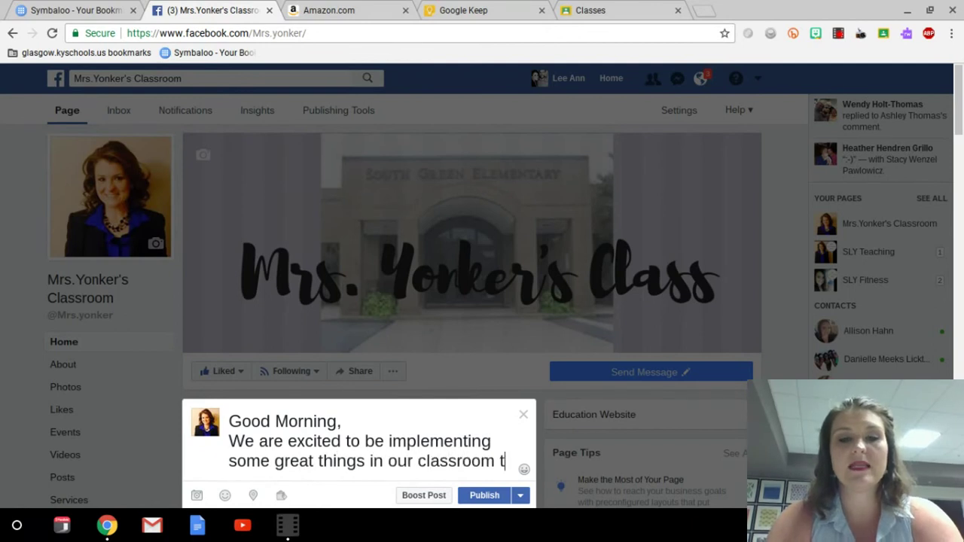
pyautogui.write('his year and we could')
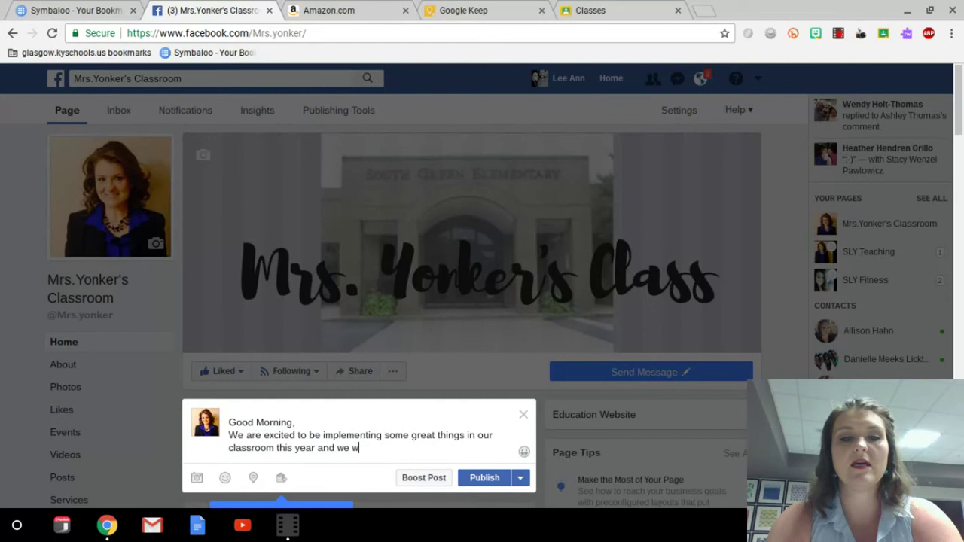
pyautogui.write(' use ')
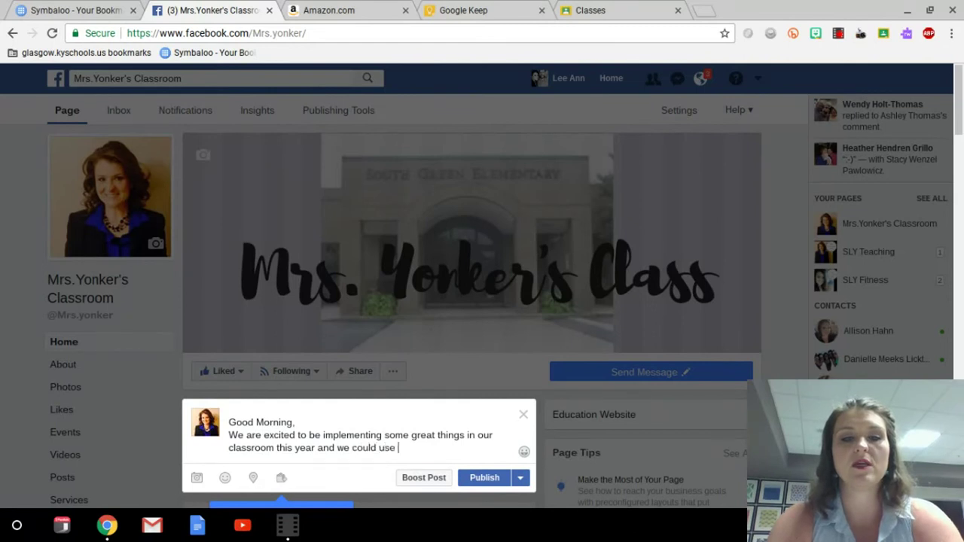
pyautogui.write('your help! ')
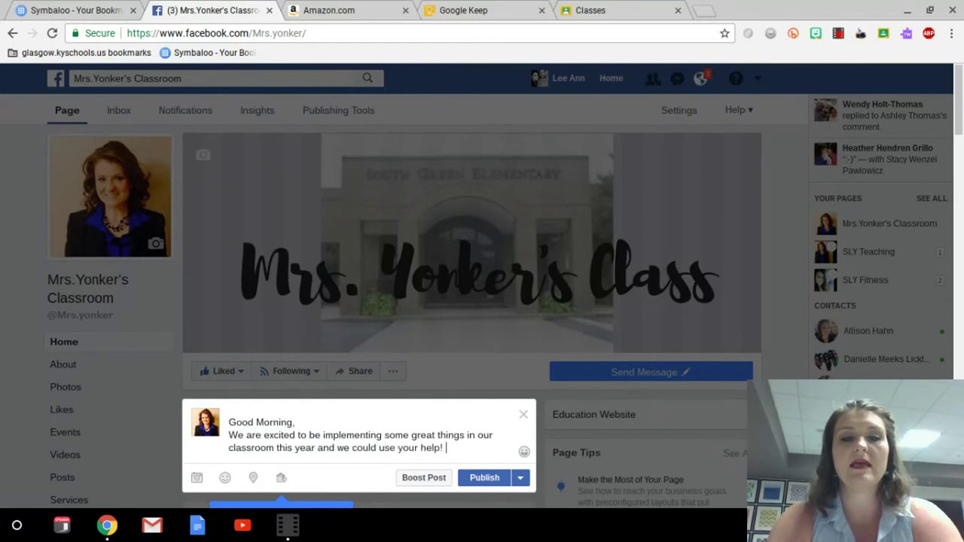
# - Add the sentence "Please check out the Amazon Wish list below for items we would like to use in our classroom." to the post
pyautogui.write('Pleas')
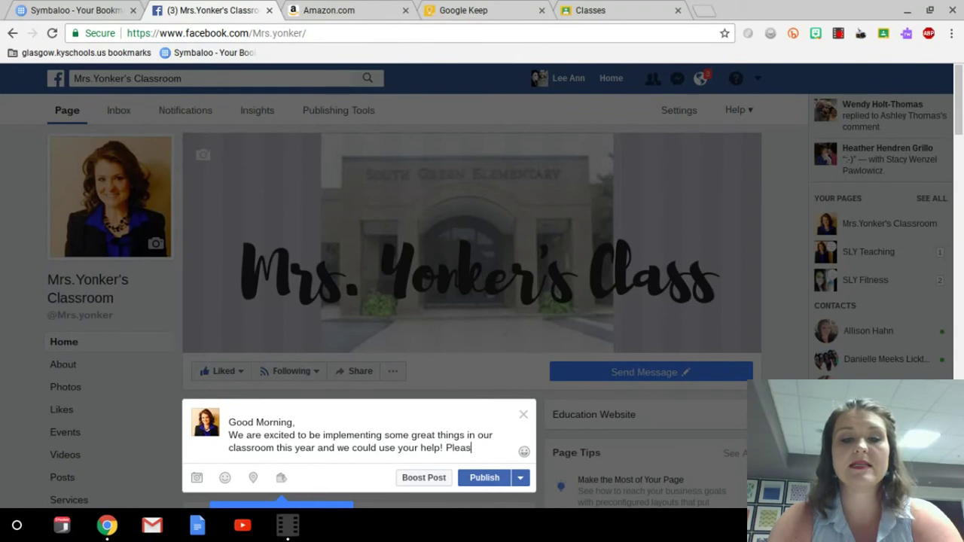
pyautogui.write('e check out the ')
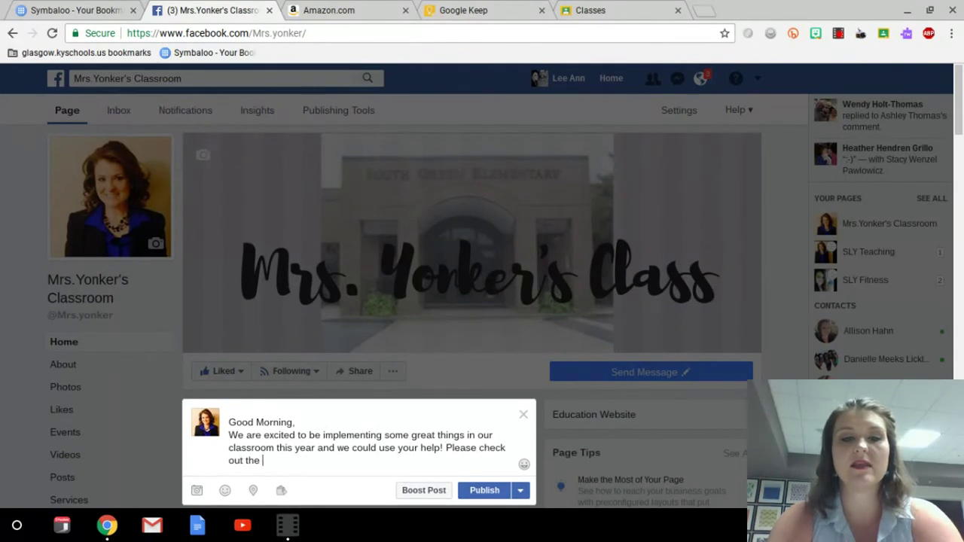
pyautogui.write('Amazon ')
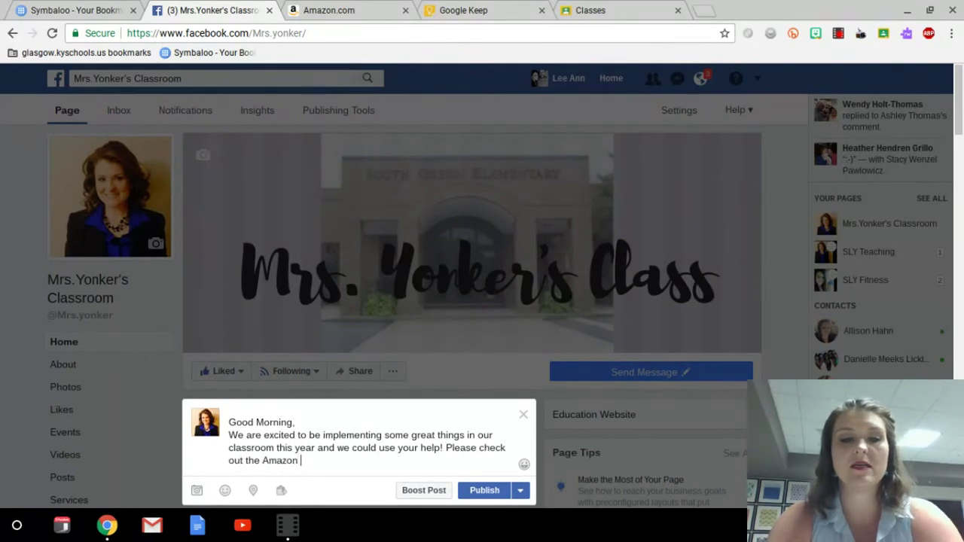
pyautogui.write('Wish list be')
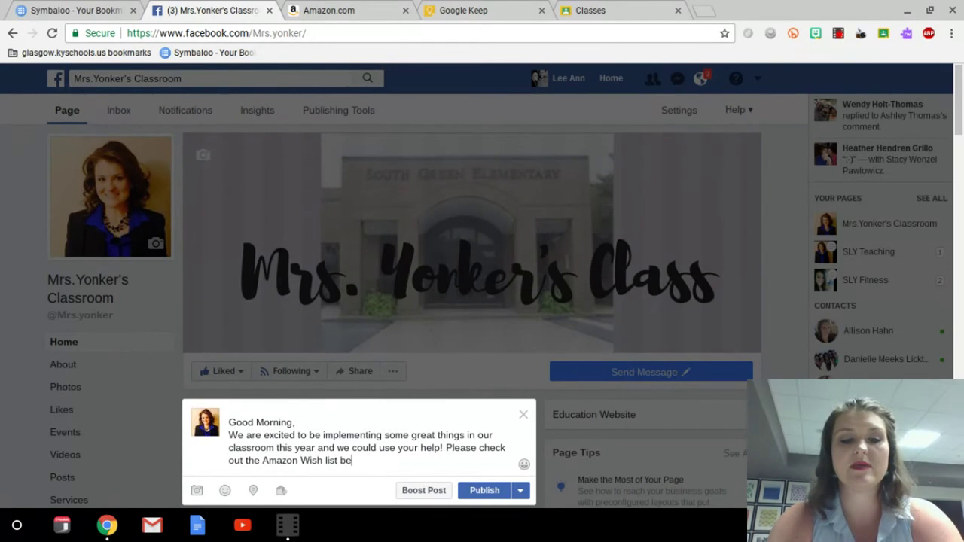
pyautogui.write('low for ')
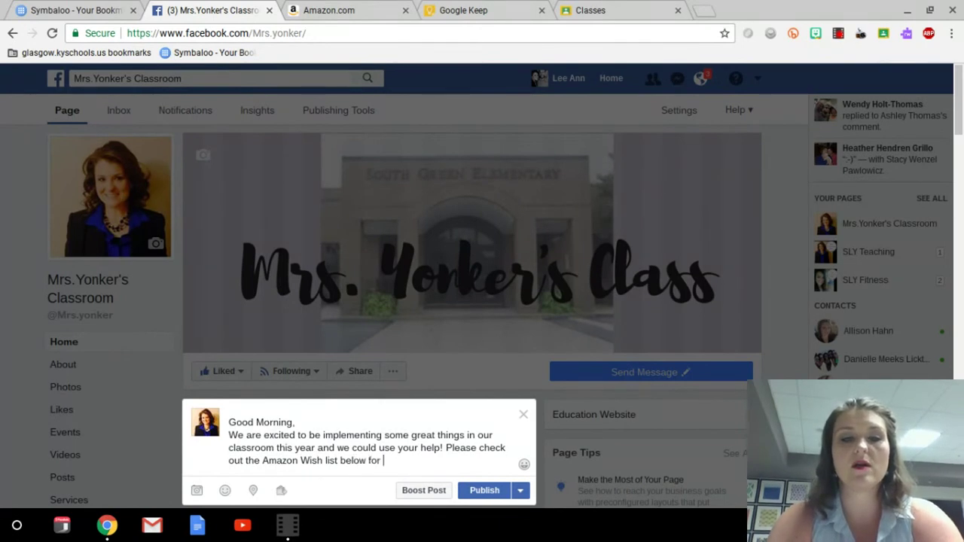
pyautogui.write('items we would l')
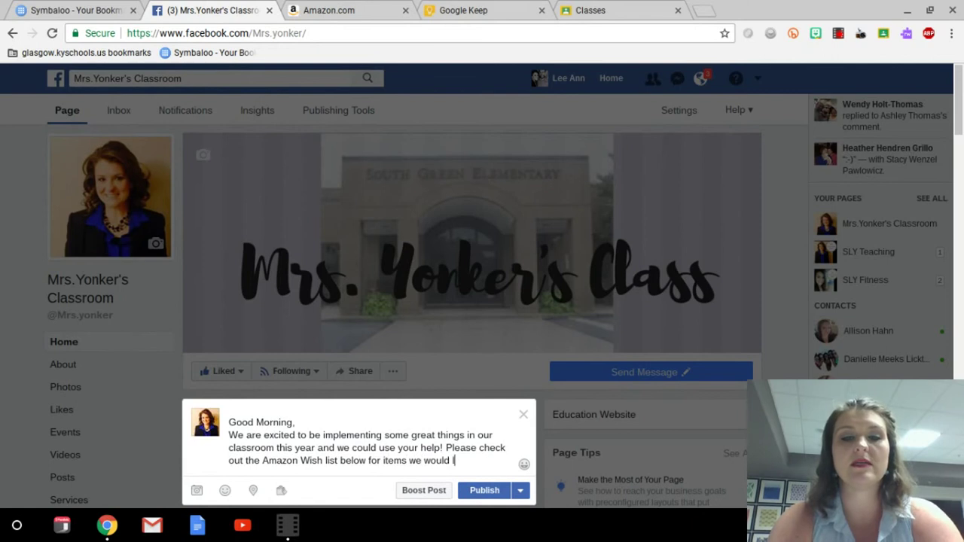
pyautogui.write('ike to us')
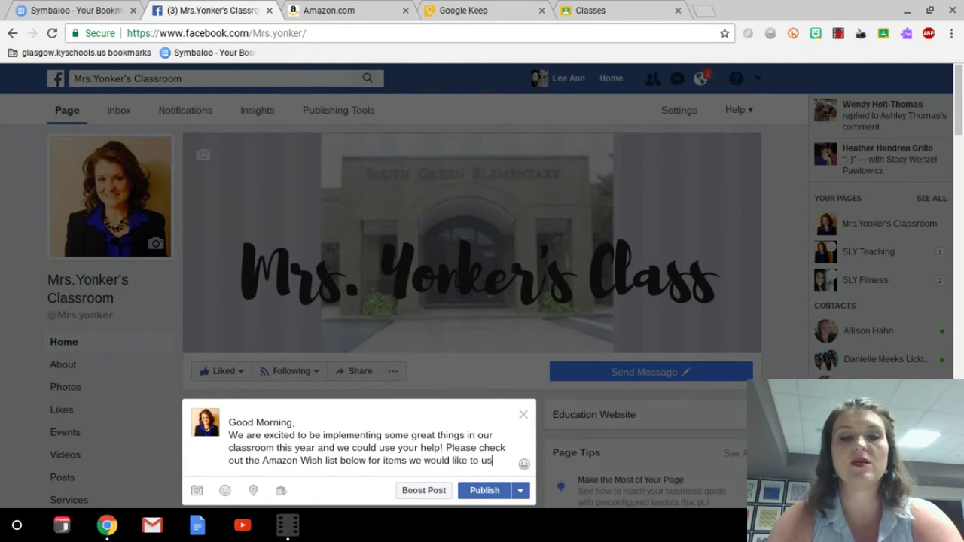
pyautogui.write('e in our classroom. A')
# - End the post with "Any of these purchases would be of great help!" and "Thanks so much!" on a new line
pyautogui.write('ny of the')
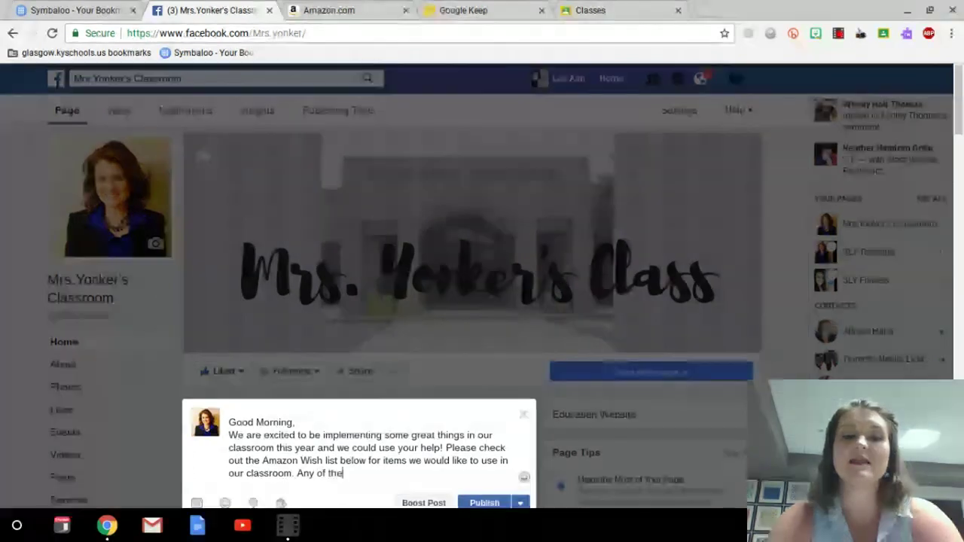
pyautogui.write('se purc')
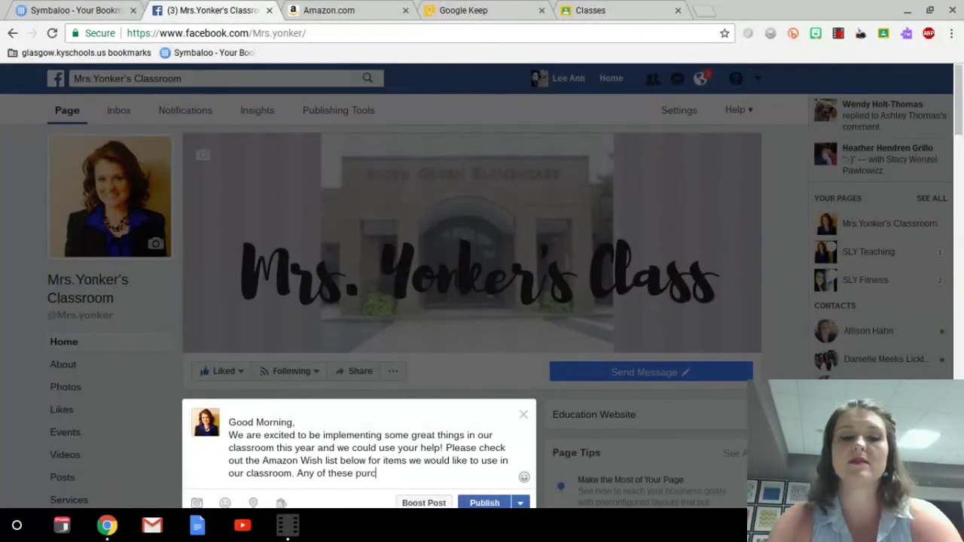
pyautogui.write('hases would be of great help!')
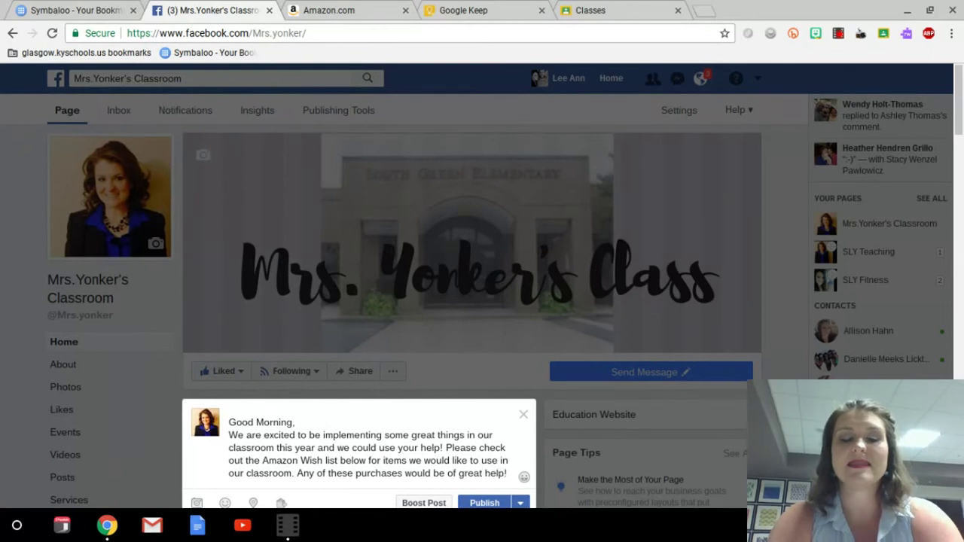
pyautogui.press('Return')
pyautogui.write('Thanks so much!')
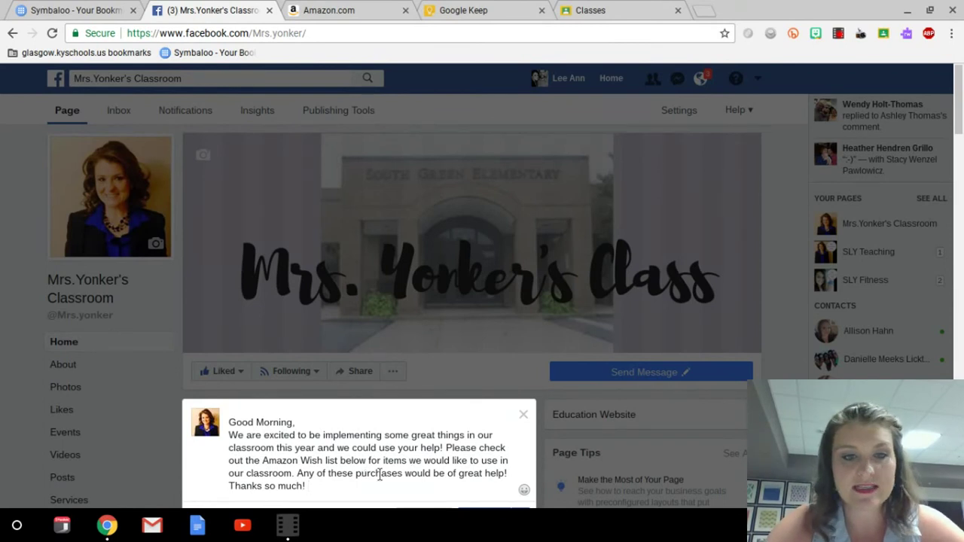
# - Insert the Amazon wish list link below the post's closing line and publish the post
pyautogui.moveTo(959, 118); pyautogui.dragTo(959, 179)
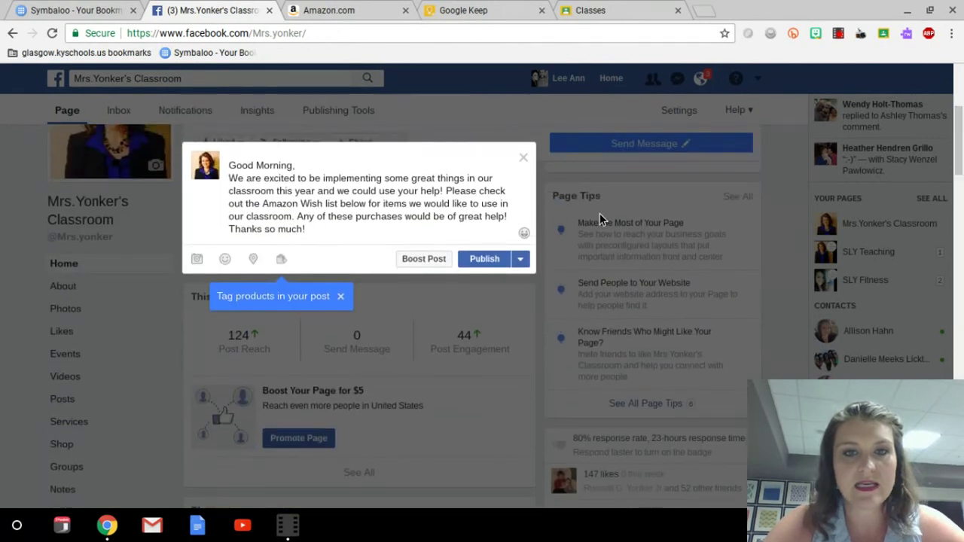
pyautogui.click(385, 234)
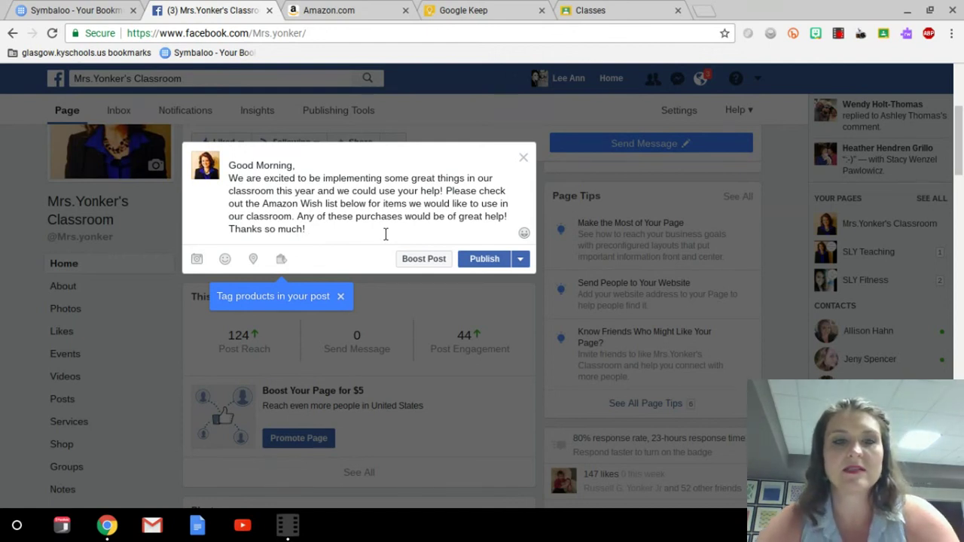
pyautogui.write('https://www.amazon.com/gp/registry/wishlist/2M07VJKTR714/ref=wl_inline_title')
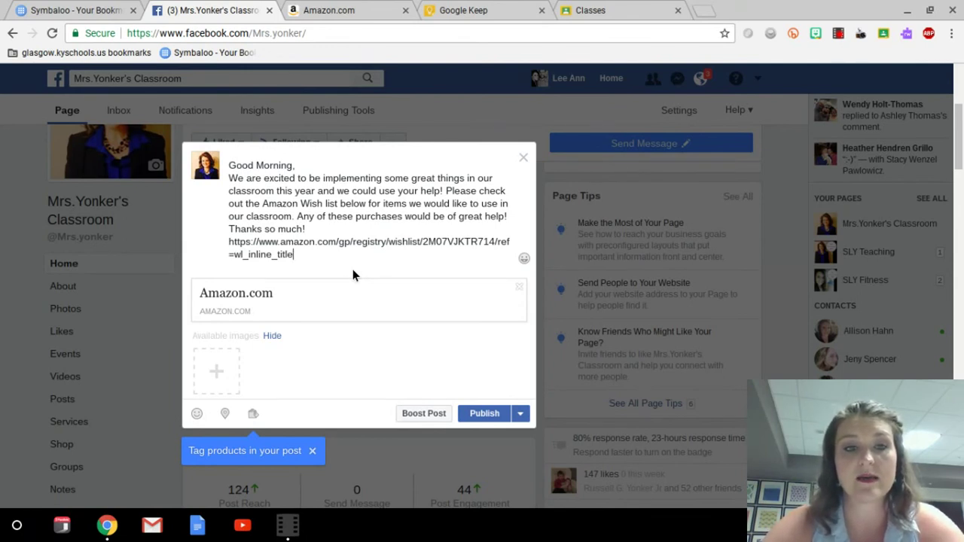
pyautogui.click(482, 415)
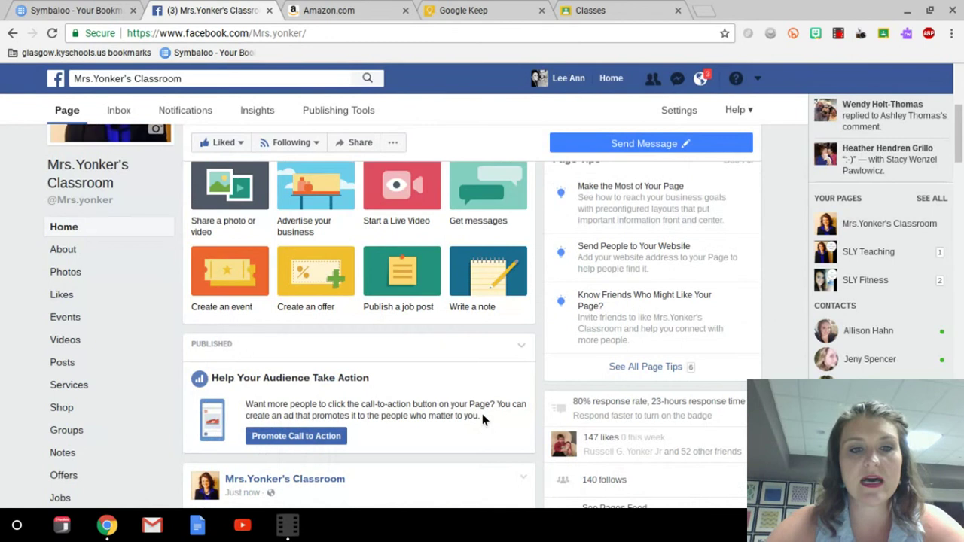
pyautogui.scroll(-3, 482, 413)
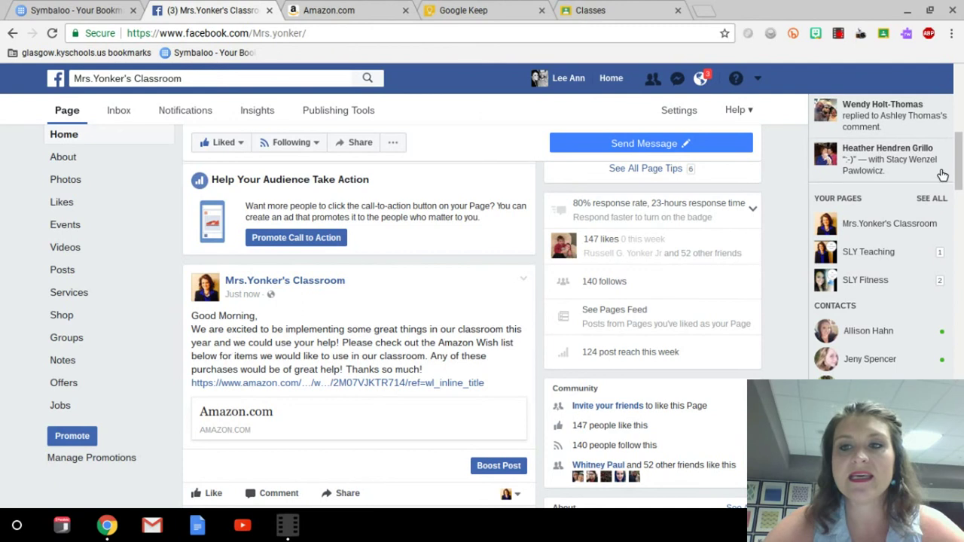
pyautogui.moveTo(960, 181); pyautogui.dragTo(960, 72)
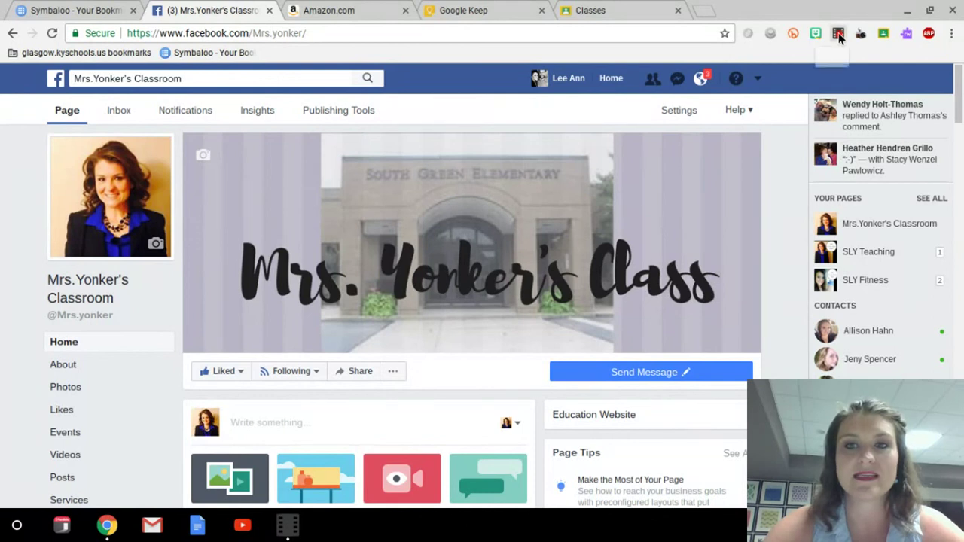
pyautogui.click(839, 36)
pyautogui.click(817, 220)
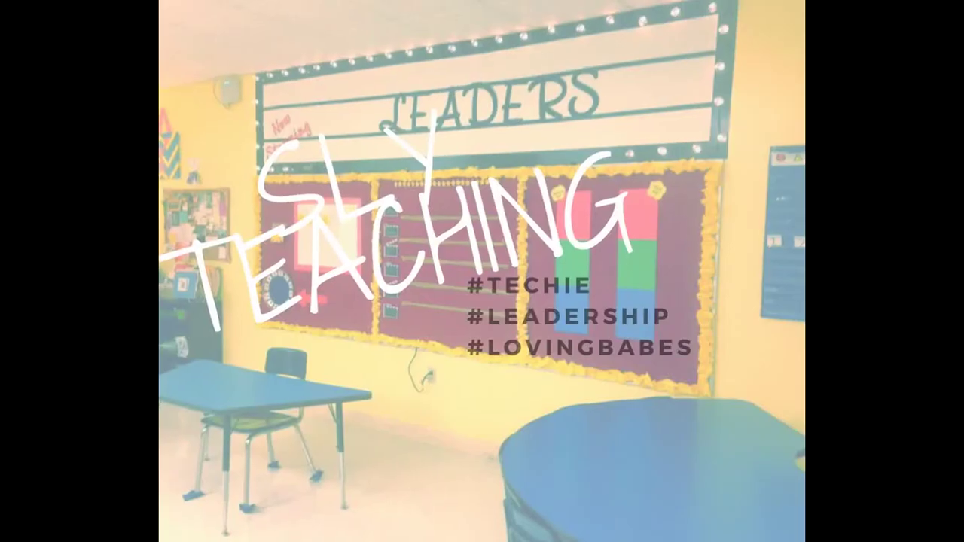